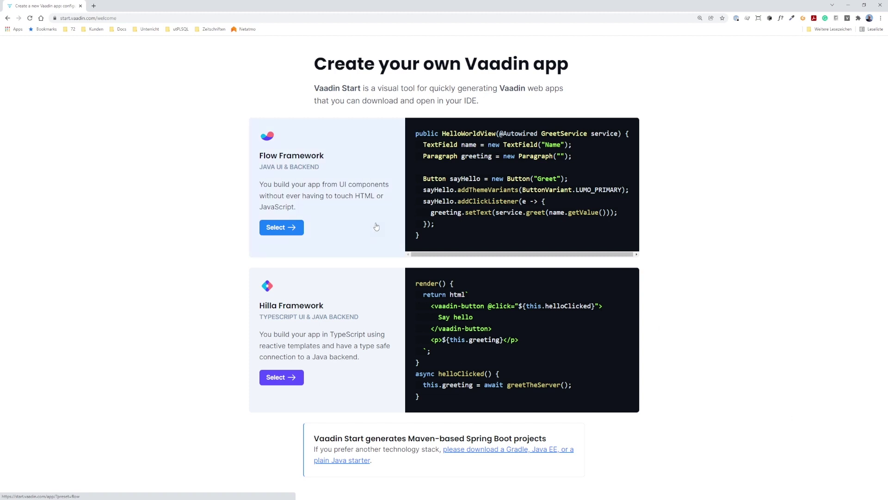
# - Start a new Flow app, set Vaadin 22 in Settings, and select the app name for renaming
pyautogui.click(281, 227)
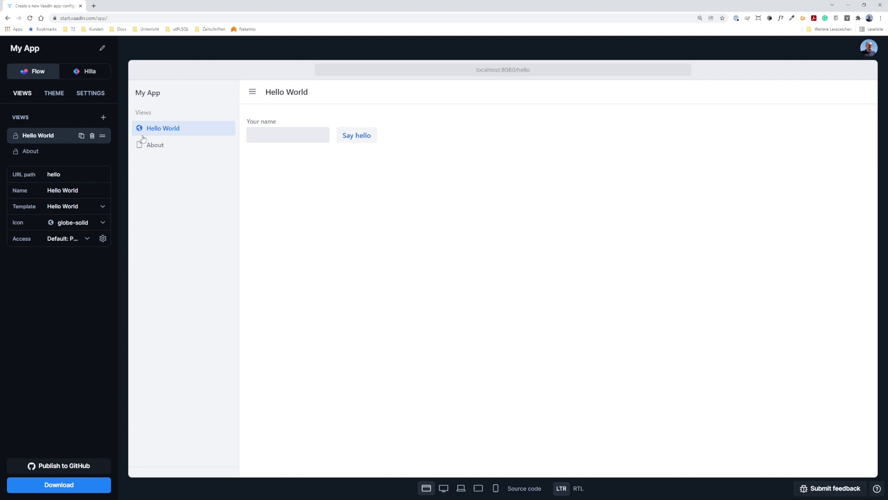
pyautogui.click(101, 93)
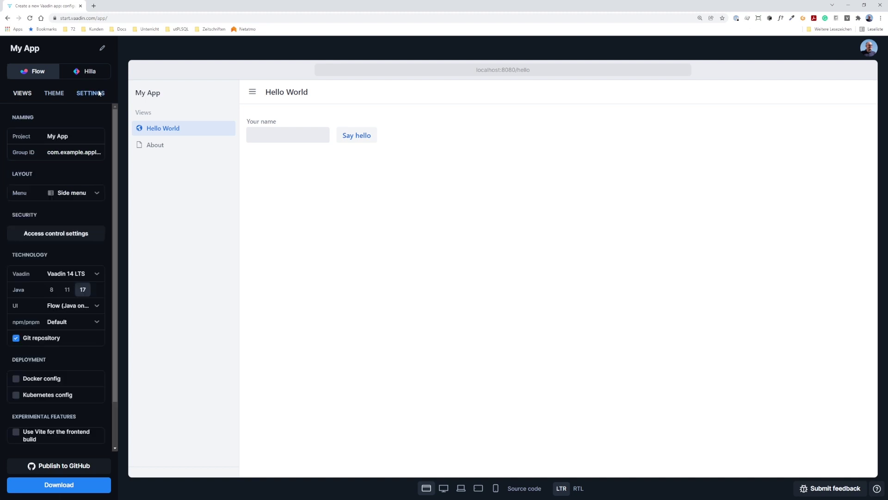
pyautogui.click(89, 277)
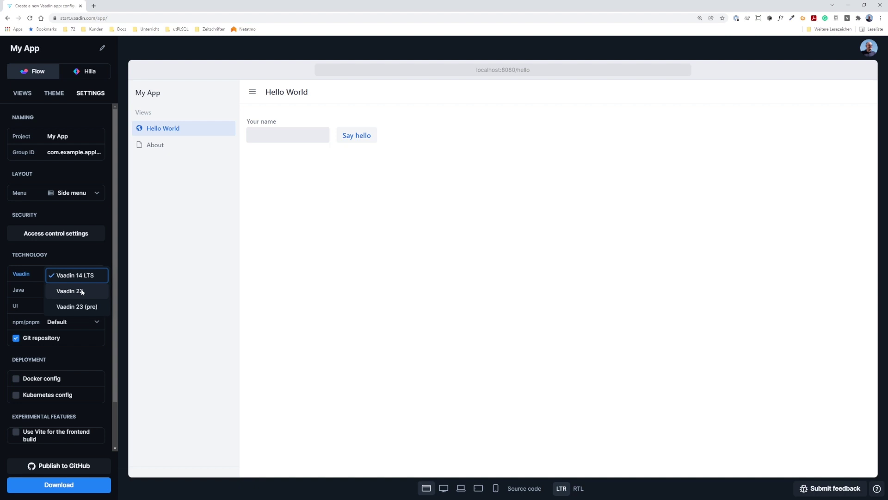
pyautogui.click(82, 292)
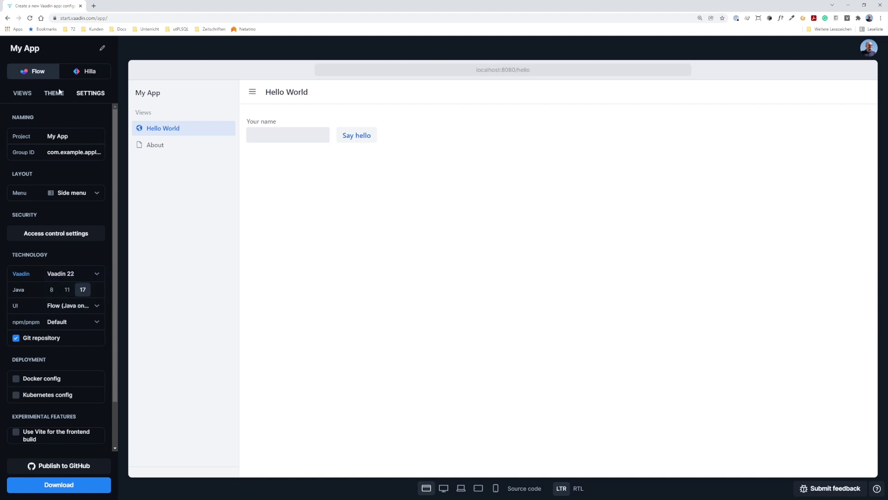
pyautogui.click(61, 50)
pyautogui.hotkey('ctrl', 'a')
pyautogui.write('Demo')
# - Download the generated Demo app, then point out pom.xml in the opened project
pyautogui.click(59, 485)
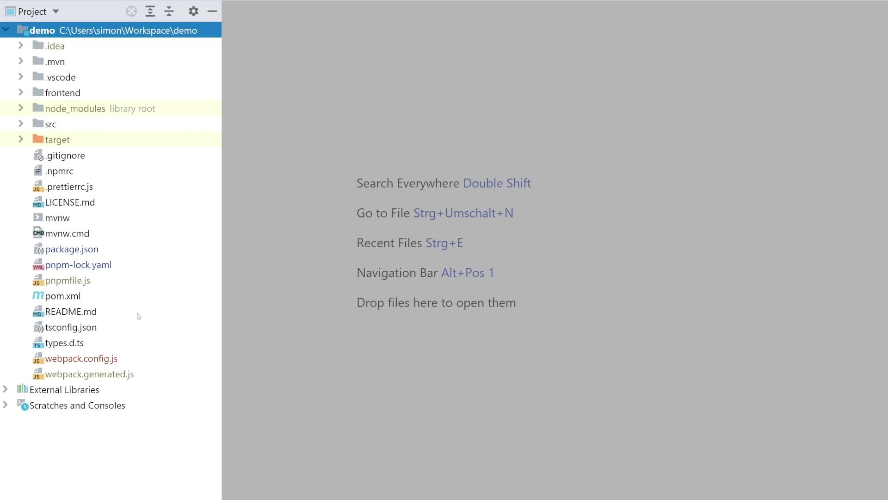
pyautogui.click(68, 298)
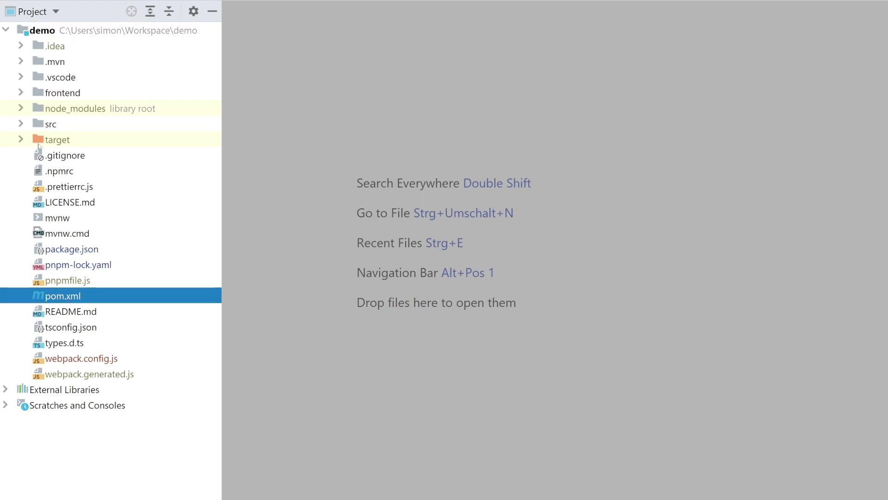
pyautogui.doubleClick(56, 127)
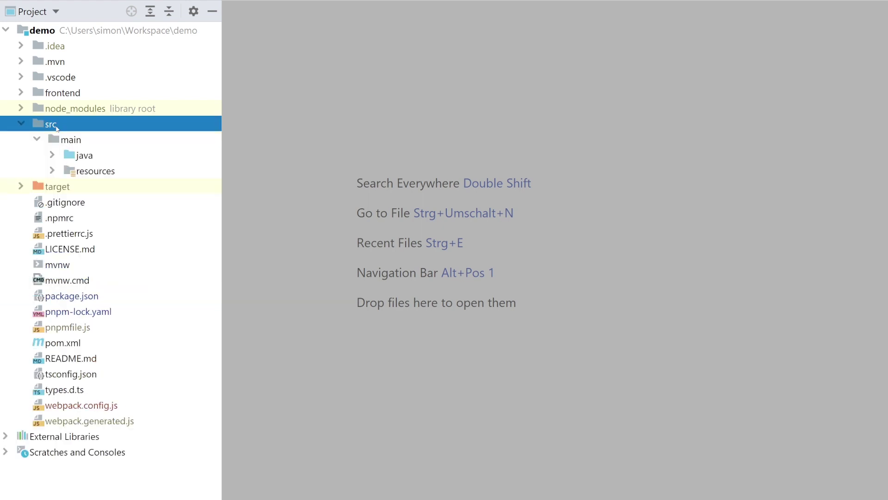
pyautogui.doubleClick(86, 155)
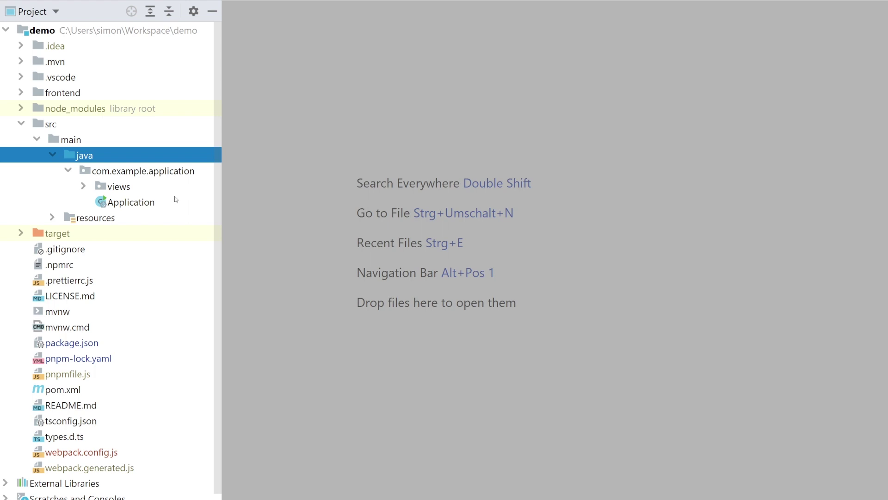
pyautogui.doubleClick(132, 202)
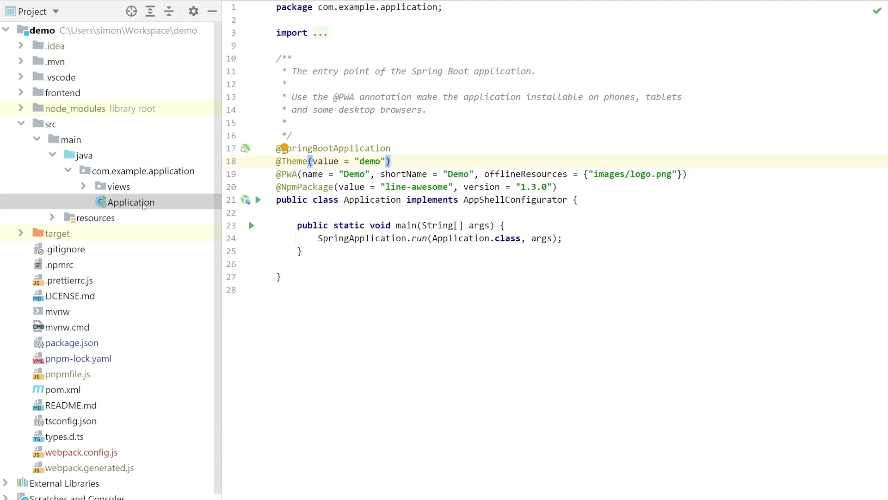
pyautogui.click(430, 139)
pyautogui.click(432, 161)
# - Expand frontend > themes and select the demo theme folder
pyautogui.doubleClick(61, 93)
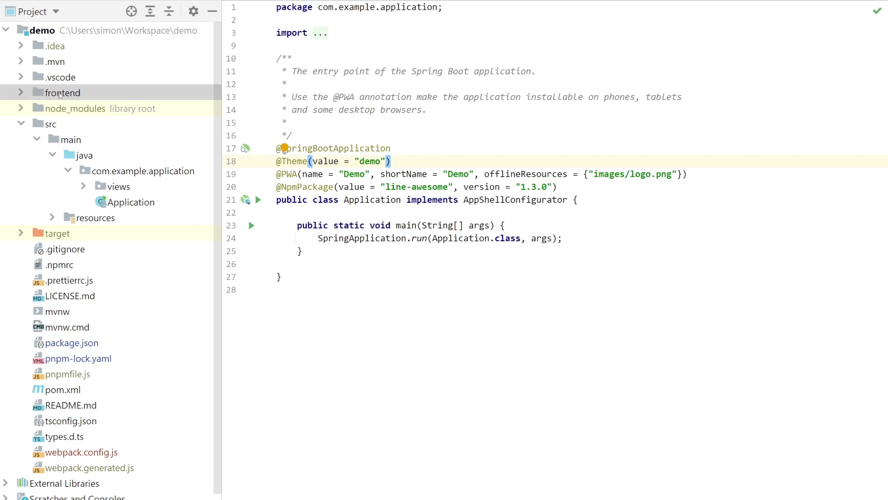
pyautogui.doubleClick(75, 124)
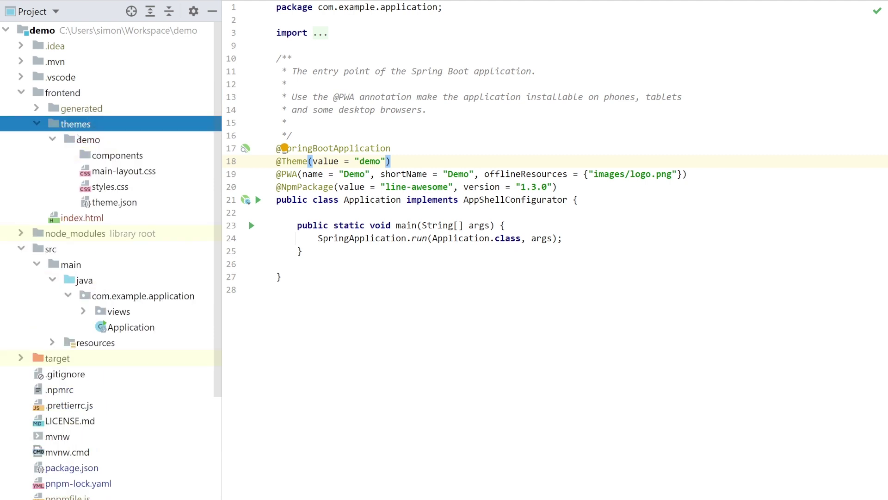
pyautogui.click(88, 143)
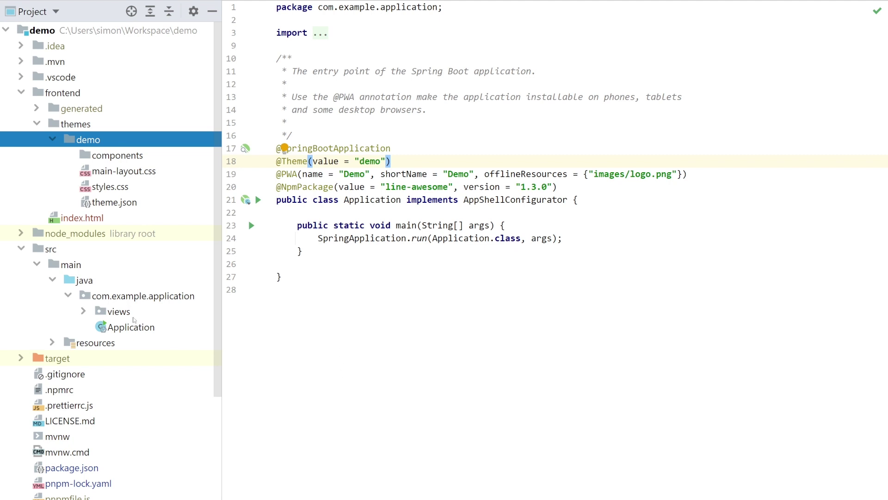
# - Expand the views > helloworld packages and open HelloWorldView
pyautogui.doubleClick(118, 312)
pyautogui.scroll(-5, 139, 305)
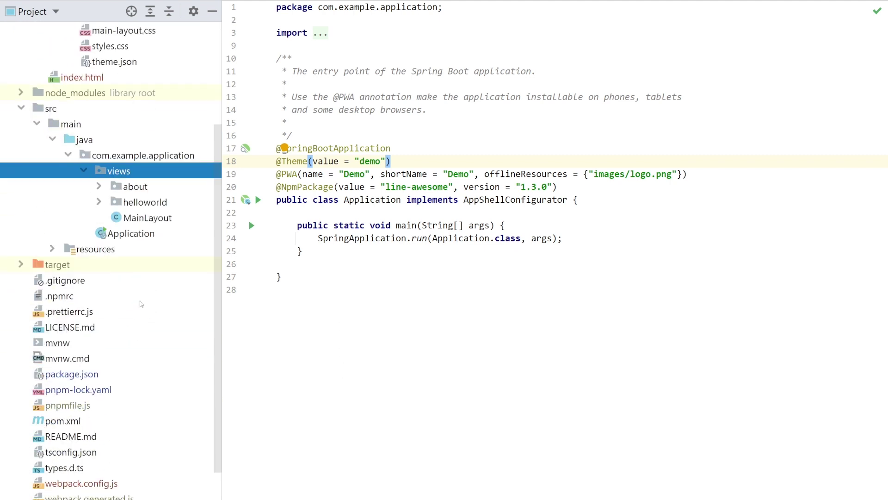
pyautogui.doubleClick(167, 205)
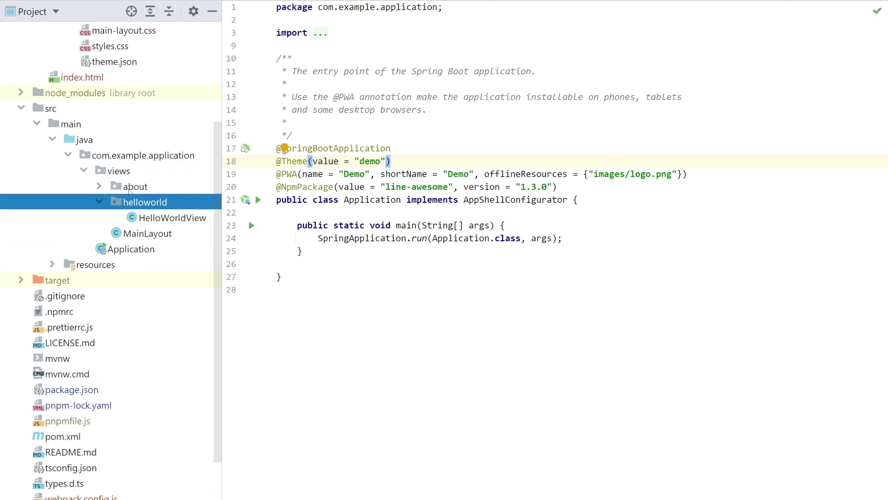
pyautogui.doubleClick(156, 219)
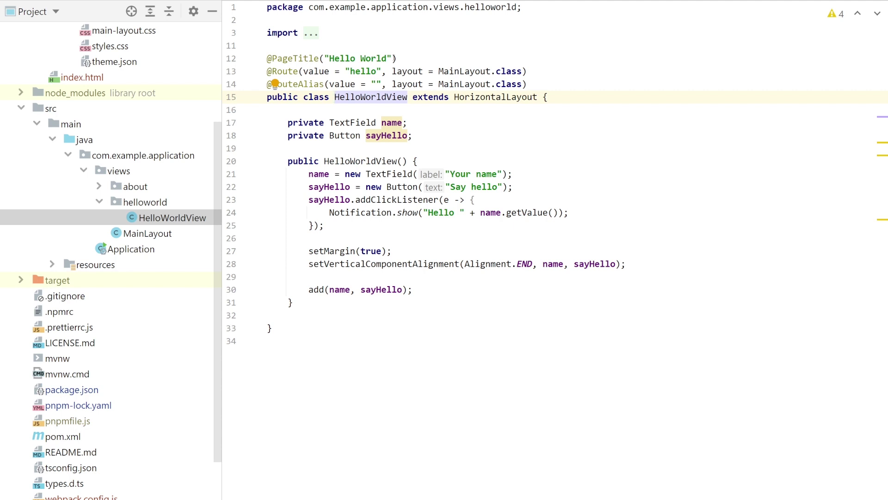
pyautogui.click(299, 71)
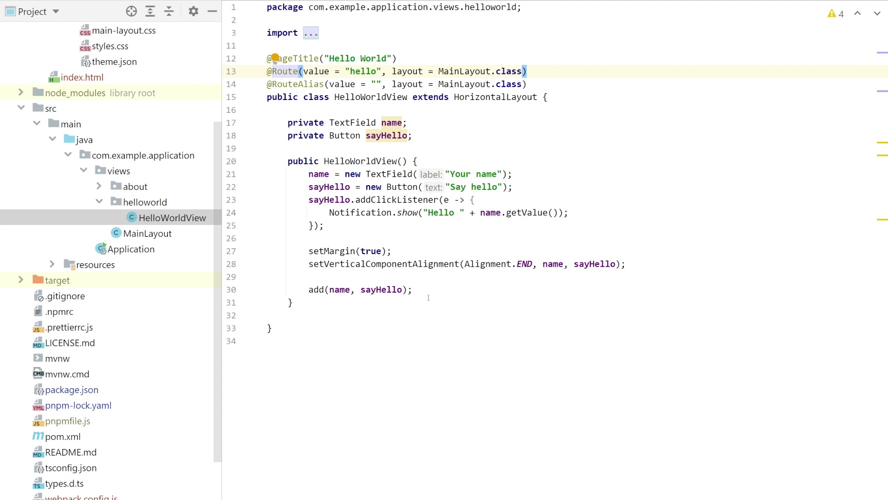
pyautogui.hotkey('ctrl', 'Tab')
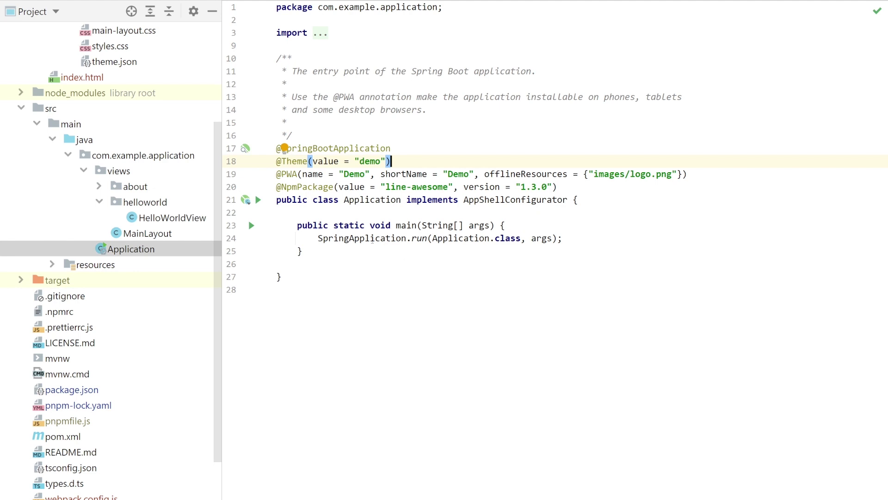
# - Run 'Application' from the gutter icon and enlarge the Run console to follow the log
pyautogui.click(259, 200)
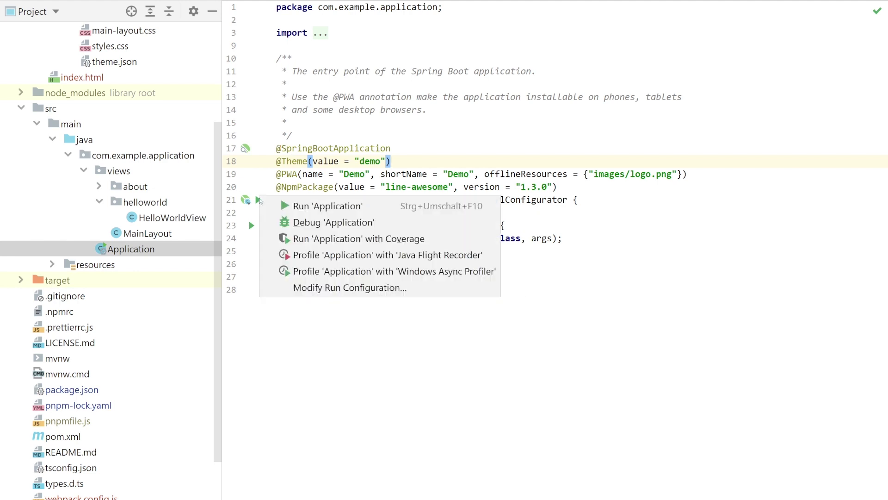
pyautogui.click(300, 208)
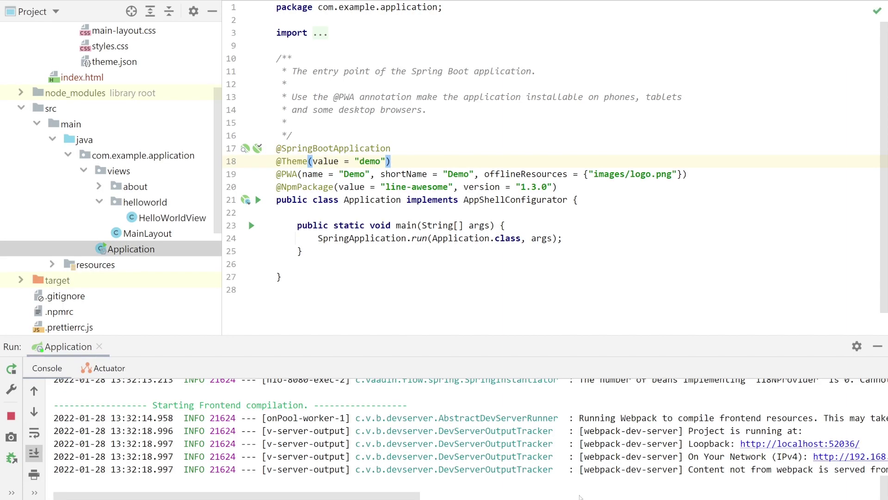
pyautogui.moveTo(554, 336); pyautogui.dragTo(568, 242)
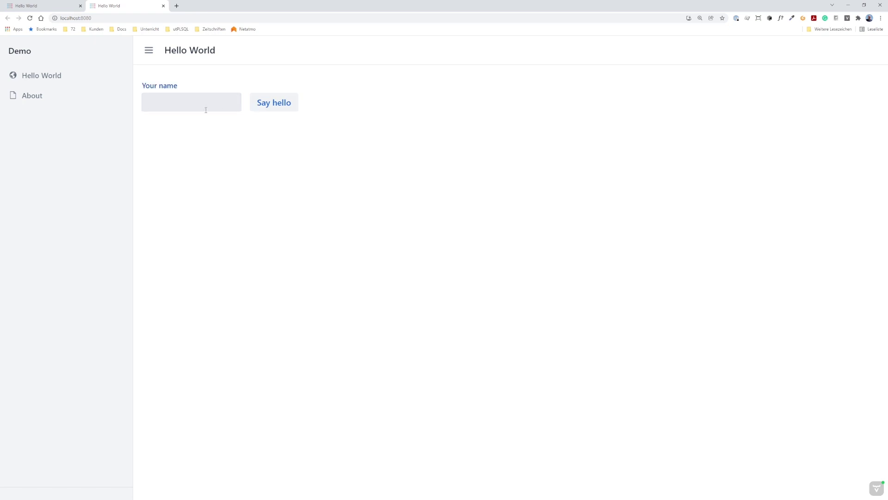
pyautogui.write('Vaadin')
# - Get a Say hello greeting for Vaadin, then collapse and reopen the navigation drawer
pyautogui.click(276, 104)
pyautogui.click(149, 52)
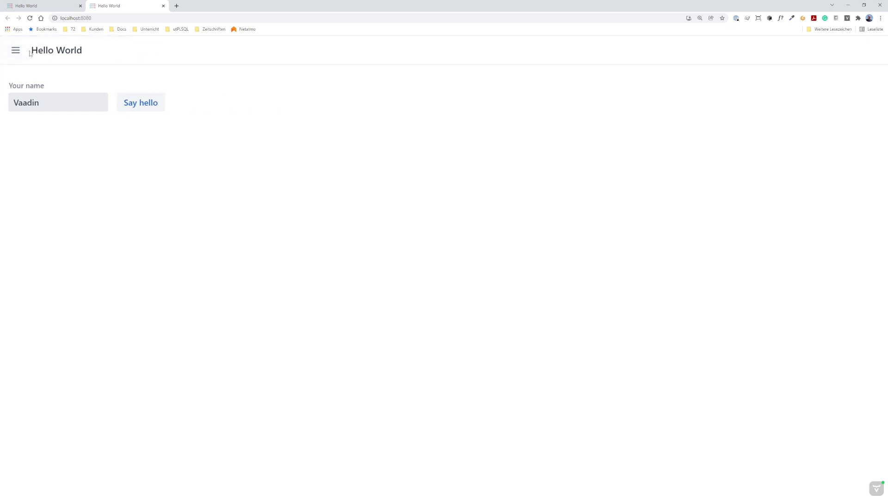
pyautogui.click(14, 52)
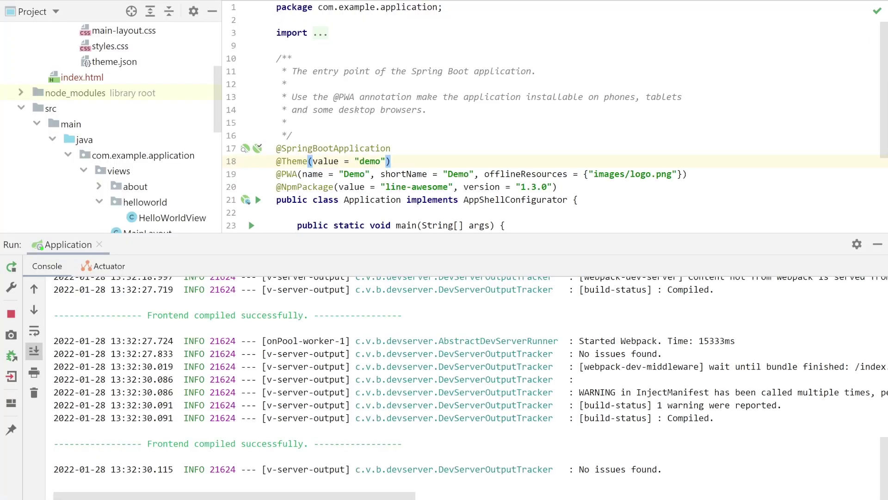
# - Hide the Run console and point out HelloWorldView and AboutView in MainLayout's menu items
pyautogui.click(878, 244)
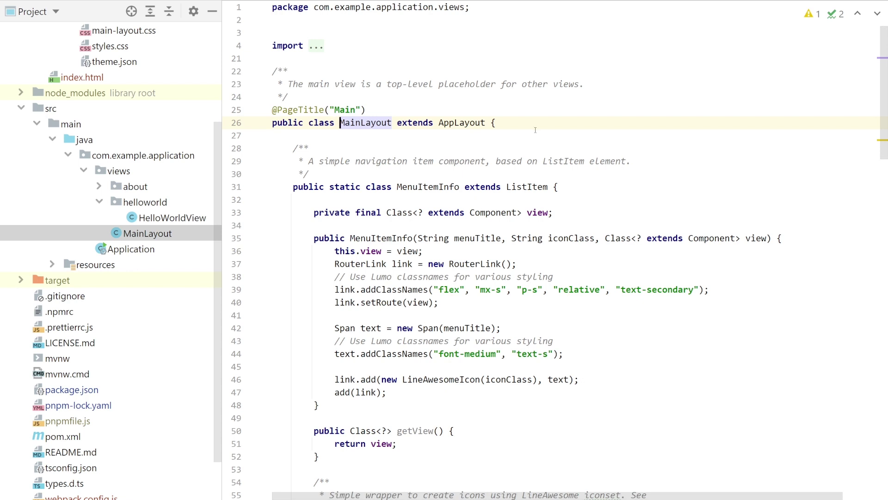
pyautogui.scroll(-8, 553, 186)
pyautogui.scroll(-2, 554, 186)
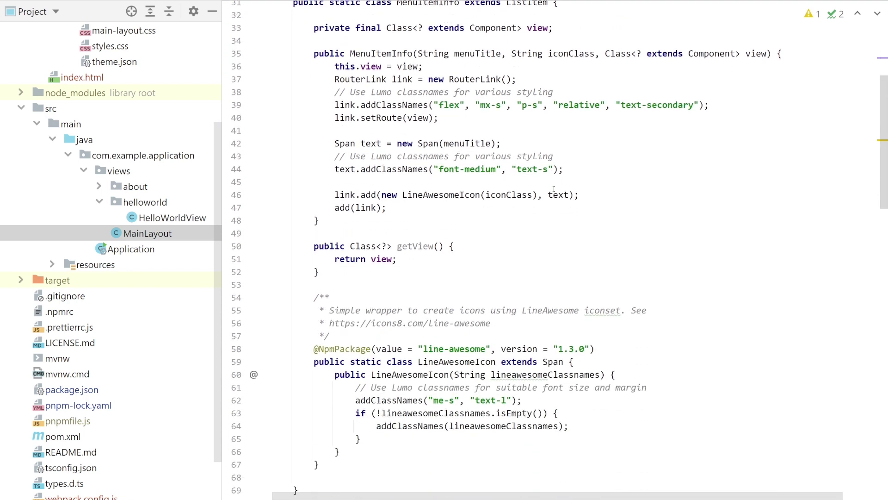
pyautogui.scroll(-1, 553, 187)
pyautogui.scroll(-2, 553, 190)
pyautogui.scroll(-2, 553, 189)
pyautogui.scroll(-4, 553, 189)
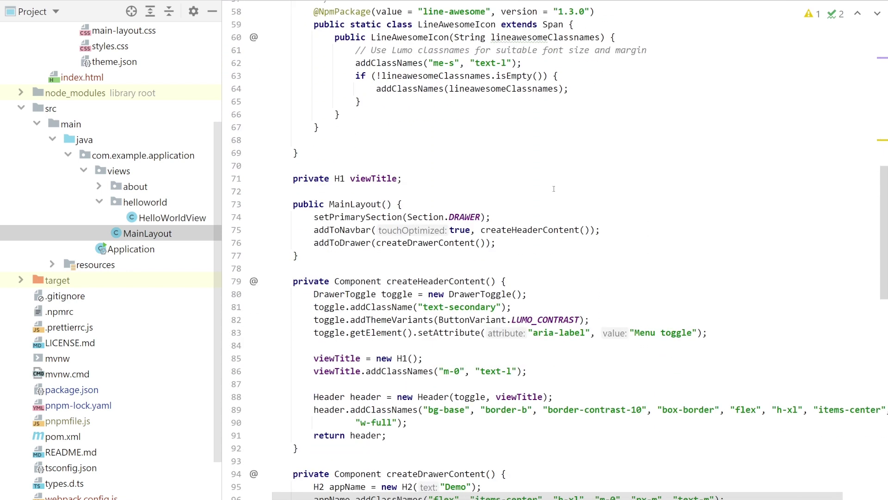
pyautogui.scroll(-4, 554, 187)
pyautogui.scroll(-2, 553, 188)
pyautogui.scroll(-2, 553, 188)
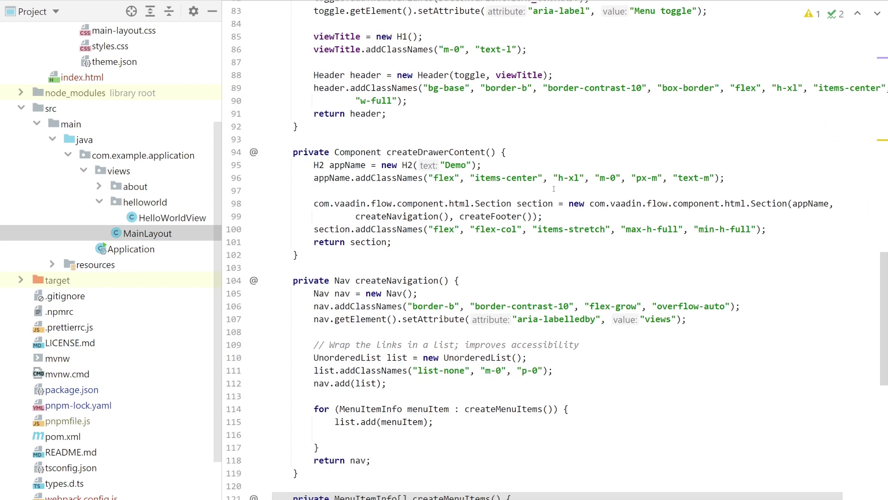
pyautogui.scroll(-2, 570, 243)
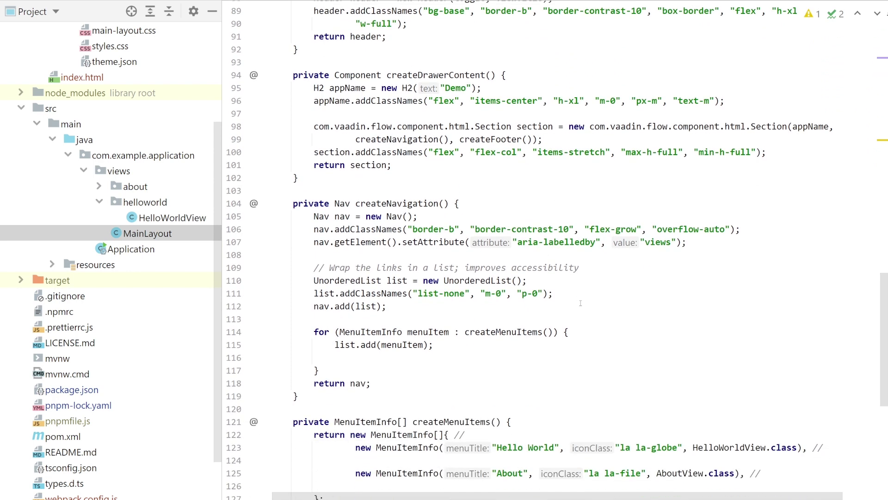
pyautogui.scroll(-3, 580, 303)
pyautogui.scroll(-1, 580, 302)
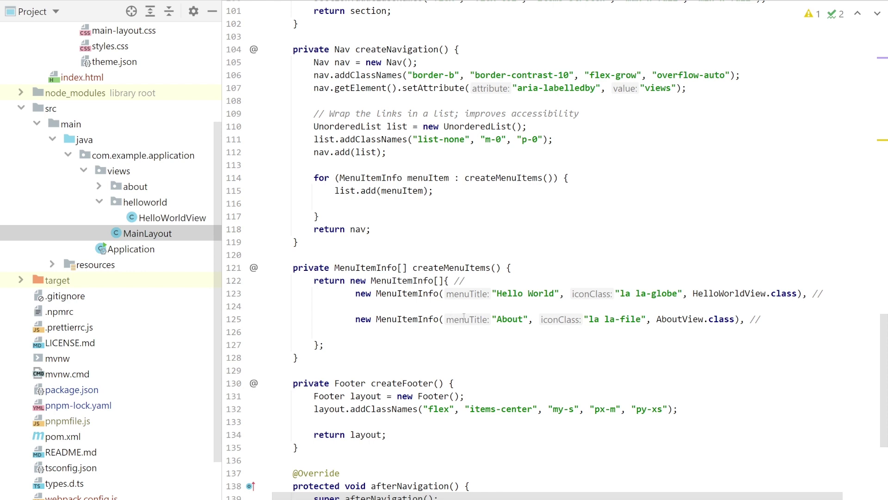
pyautogui.click(727, 296)
pyautogui.click(688, 318)
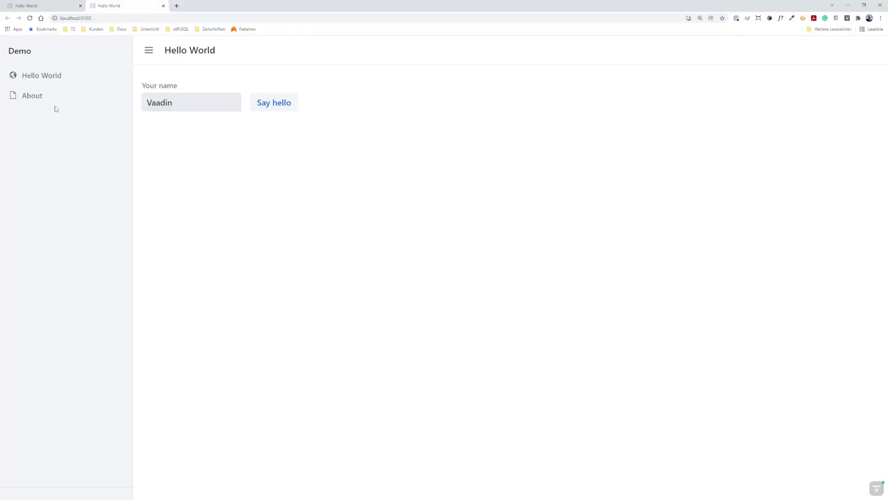
# - Select the page address, then open the Hello World view from the sidebar
pyautogui.click(100, 19)
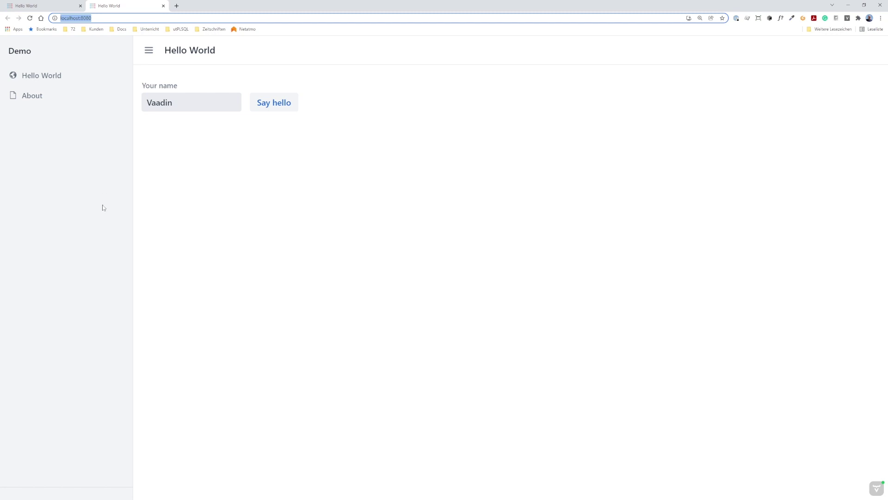
pyautogui.click(53, 83)
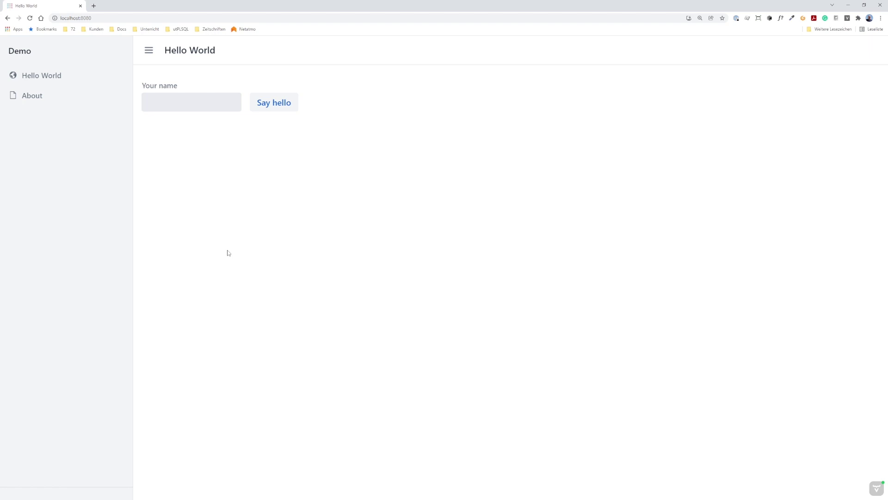
# - Open Chrome DevTools Elements and select the outlet div's flow-container-root node
pyautogui.hotkey('ctrl', 'shift', 'i')
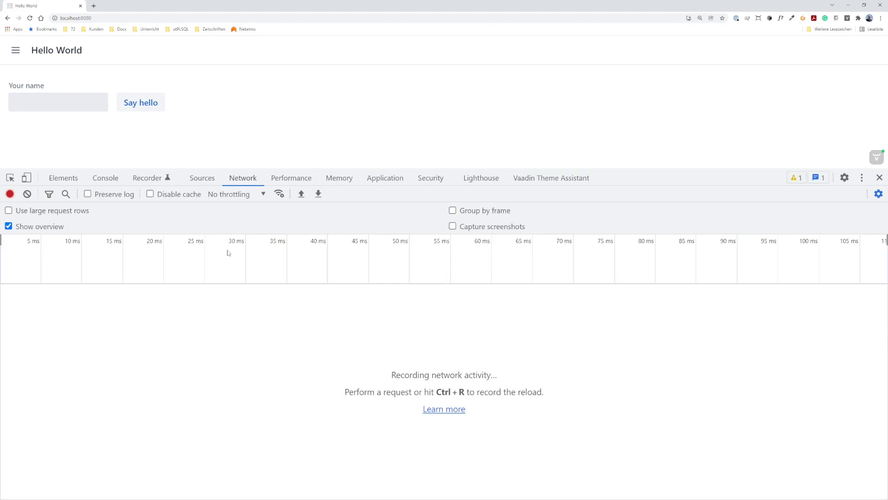
pyautogui.click(65, 180)
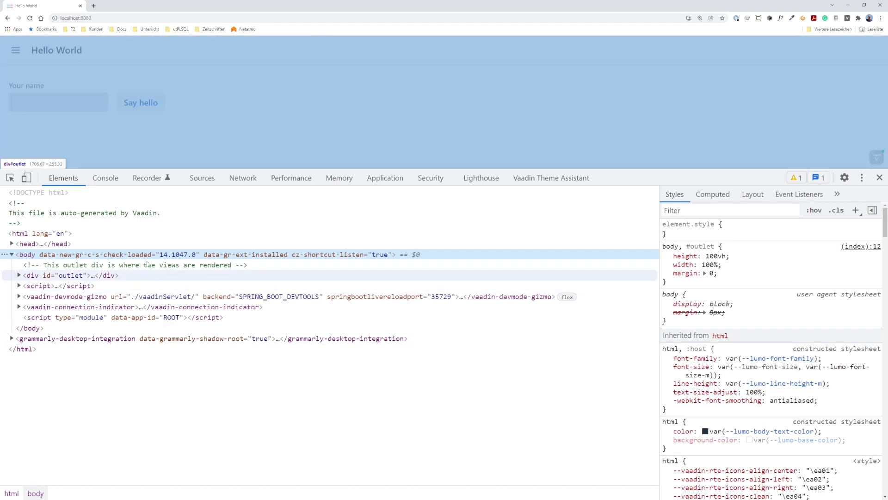
pyautogui.click(44, 275)
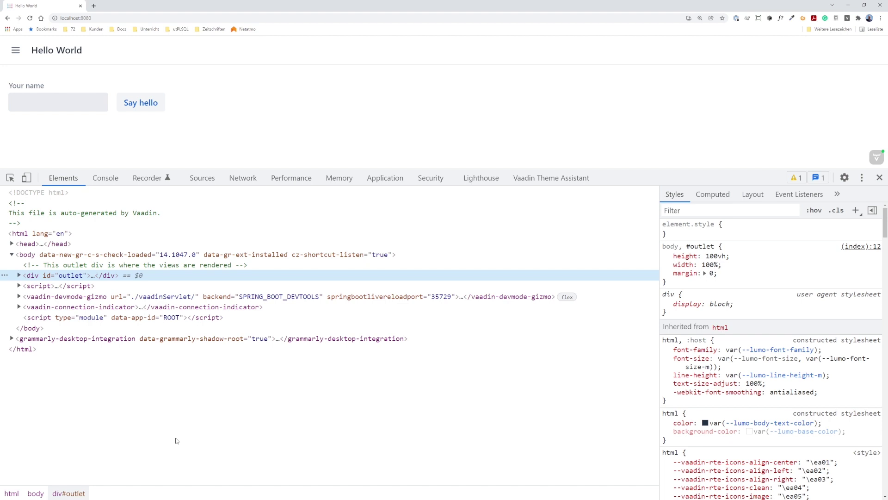
pyautogui.click(19, 276)
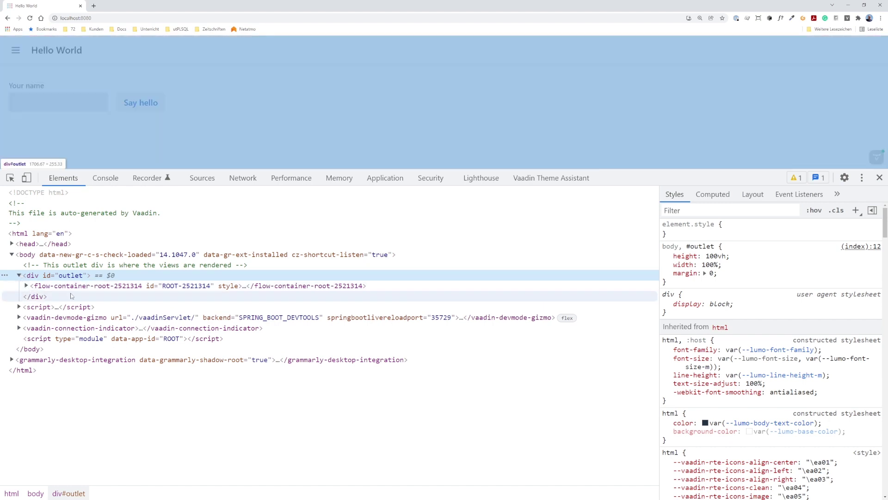
pyautogui.click(85, 288)
# - Expand vaadin-app-layout and vaadin-horizontal-layout, landing on vaadin-text-field after checking vaadin-button
pyautogui.press('Right')
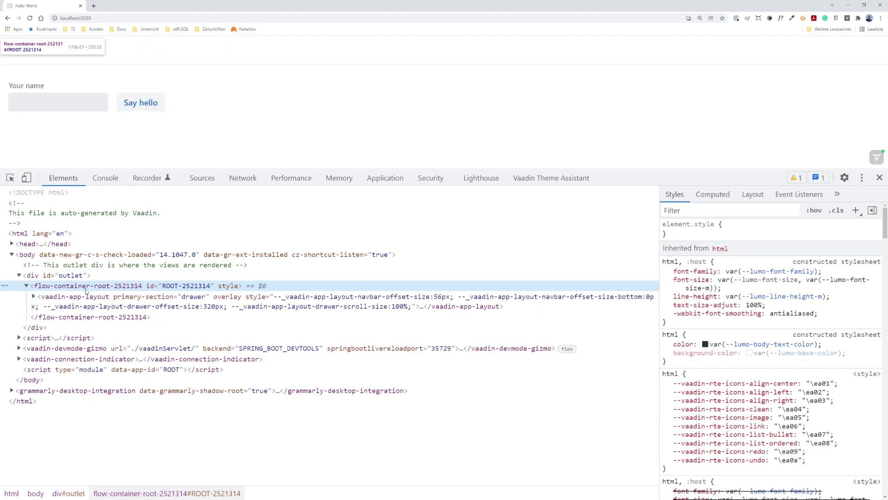
pyautogui.press('Down')
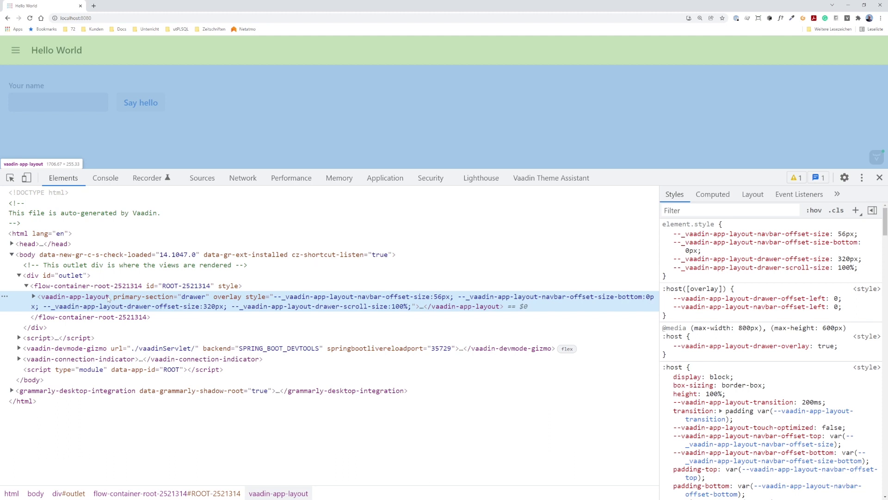
pyautogui.press('Right')
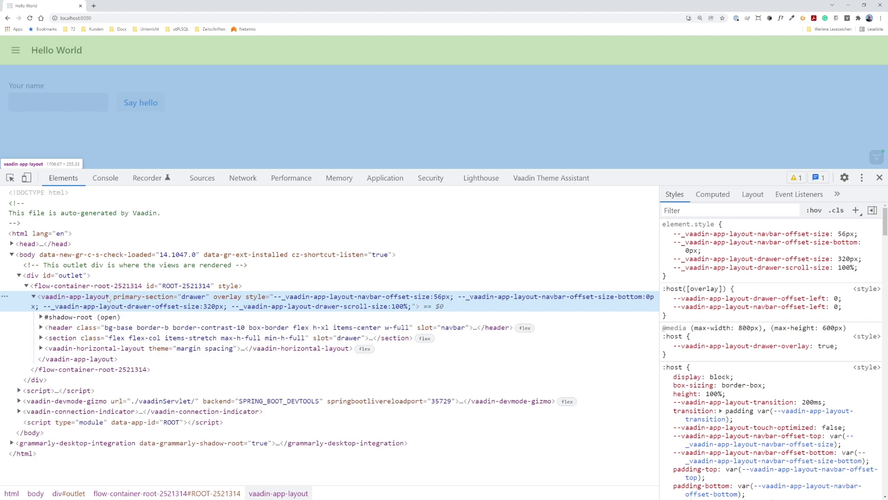
pyautogui.press('Down')
pyautogui.press('Down')
pyautogui.press('Down')
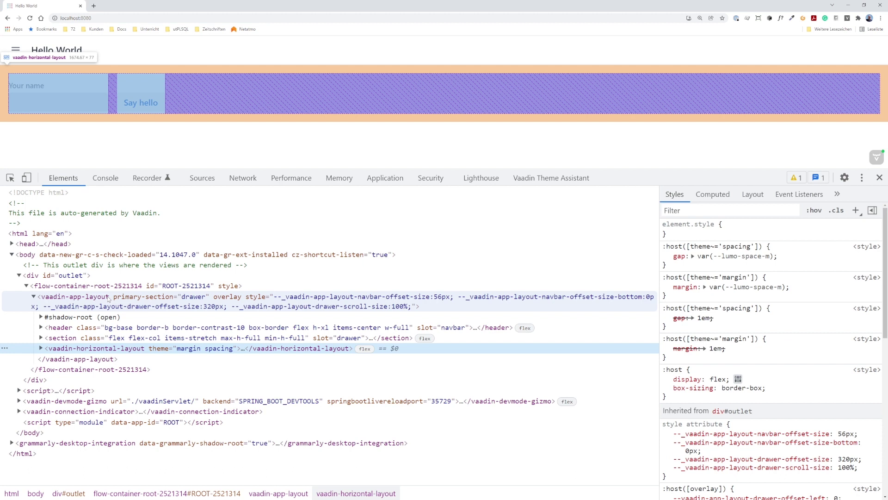
pyautogui.press('Right')
pyautogui.press('Down')
pyautogui.press('Down')
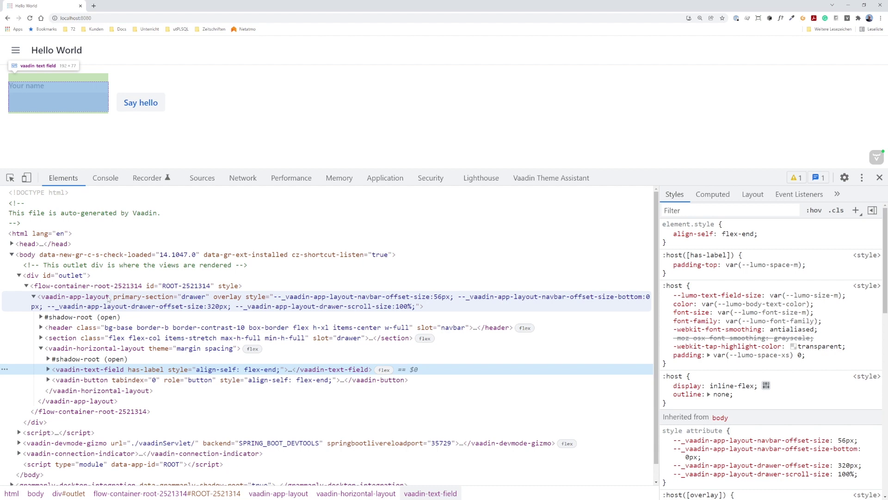
pyautogui.press('Down')
pyautogui.press('Up')
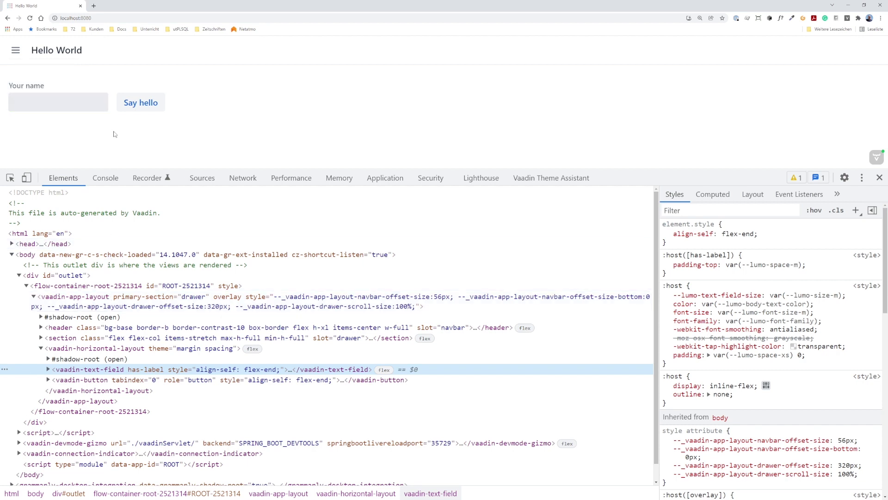
# - Enter 'Vaadin' in the Your name field and press Say hello for the greeting
pyautogui.click(82, 105)
pyautogui.write('Vaadin')
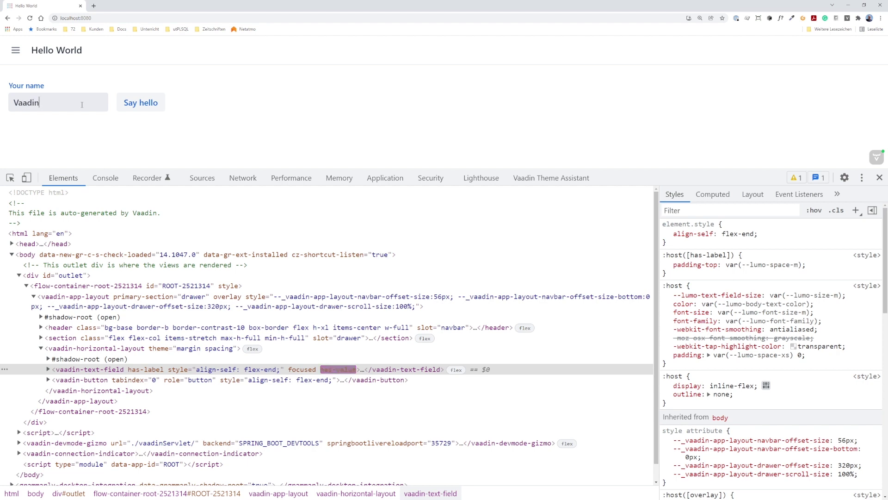
pyautogui.click(137, 105)
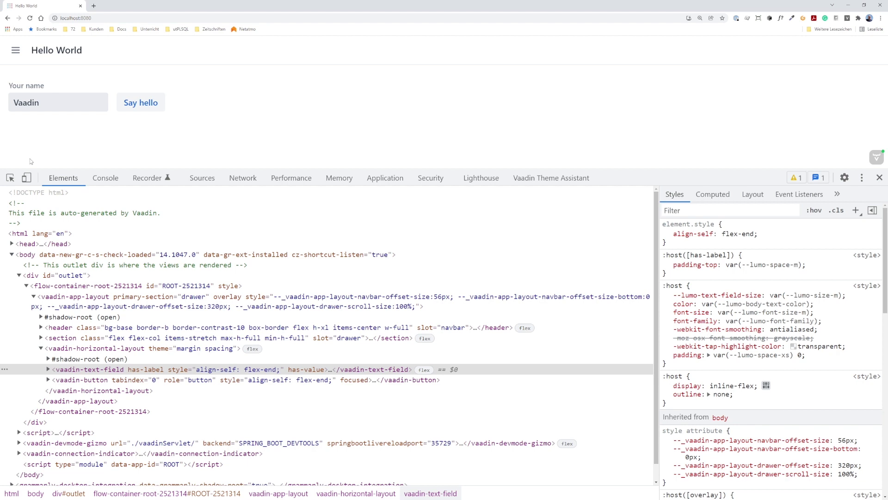
# - Clear the Network log and send a fresh Say hello request from the demo app
pyautogui.click(243, 181)
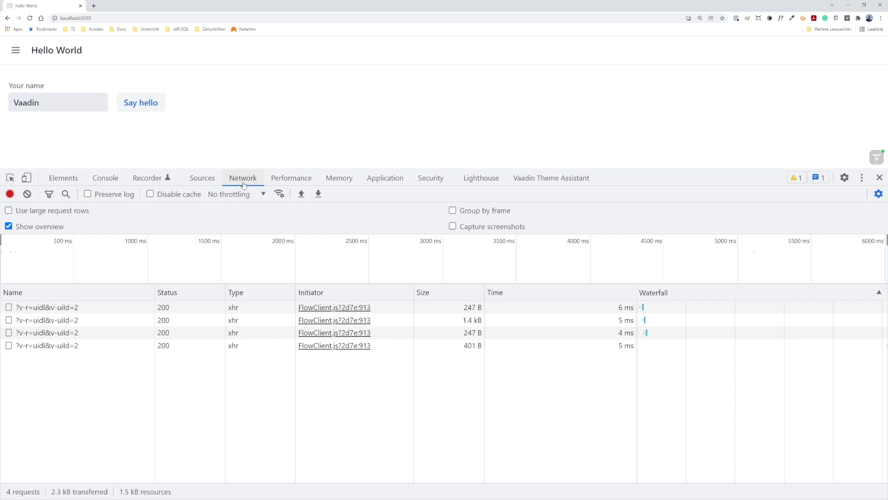
pyautogui.click(27, 195)
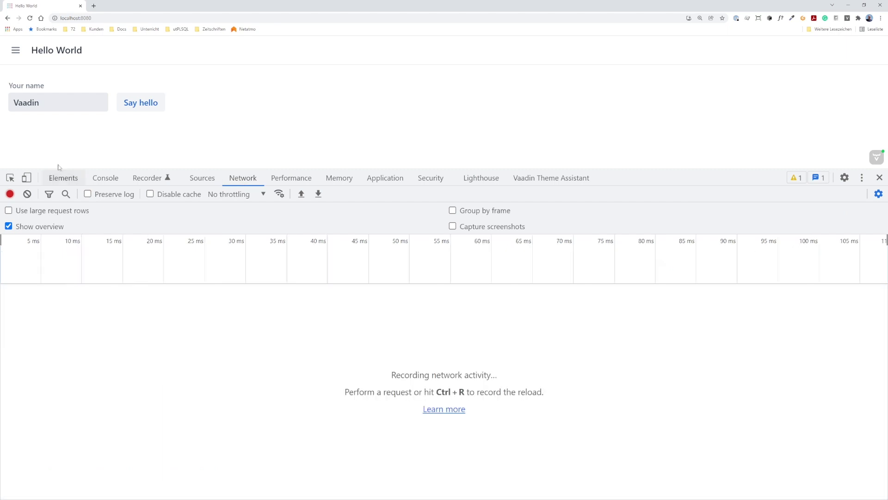
pyautogui.click(62, 105)
pyautogui.click(138, 108)
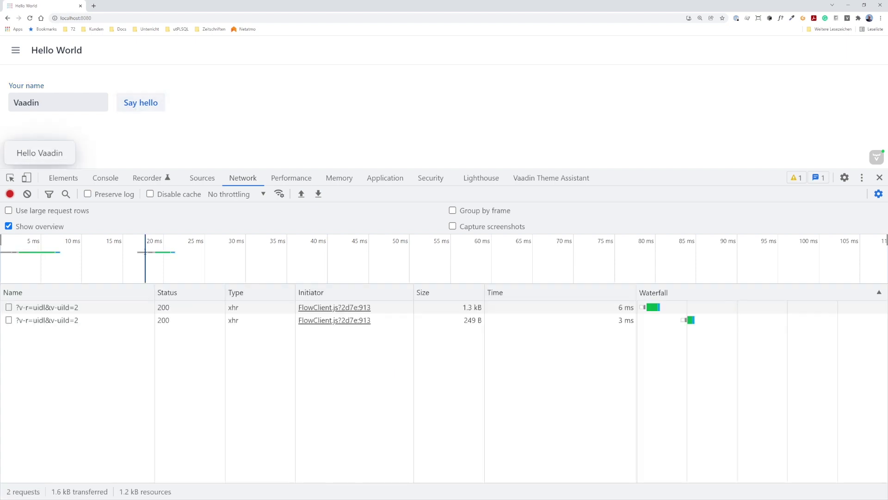
# - Inspect the first uidl request's click-event Payload and its JSON Response
pyautogui.click(88, 310)
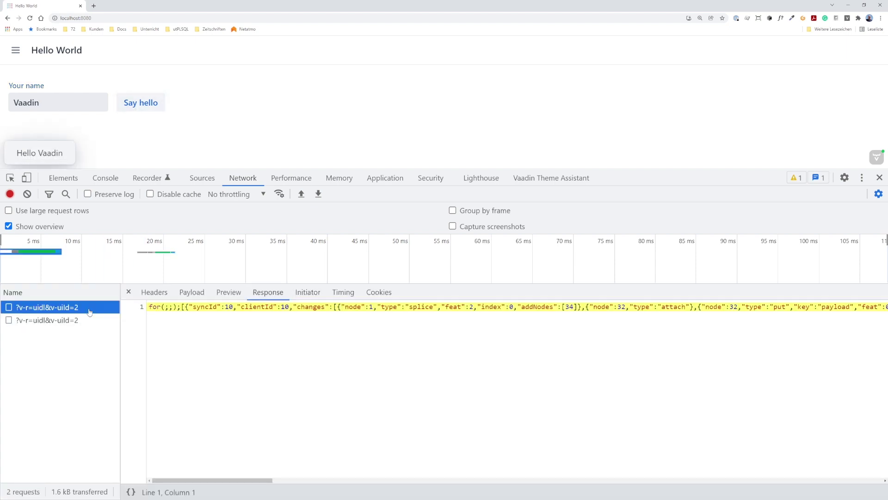
pyautogui.click(192, 292)
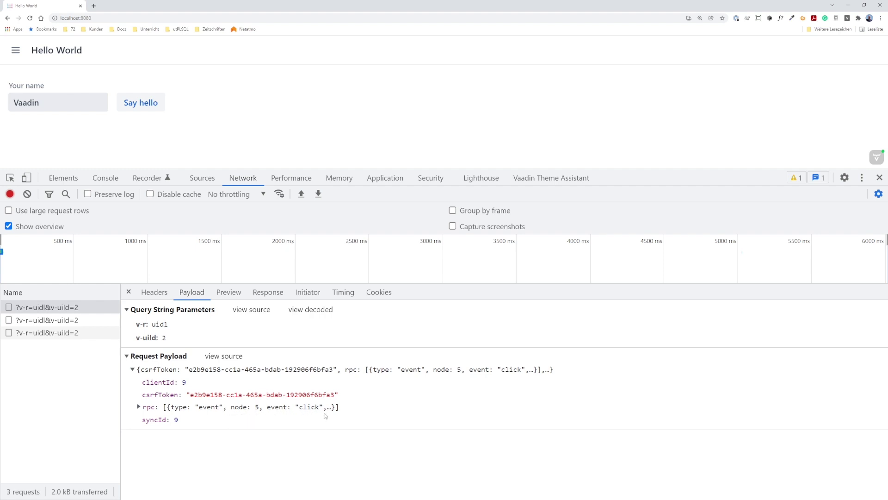
pyautogui.click(267, 292)
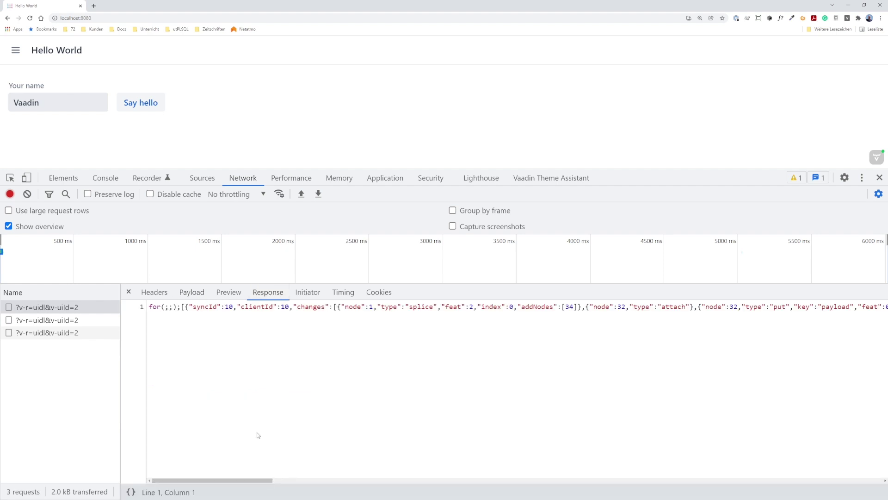
# - Preview the uidl response, expanding entry 0, its changes, and change 10 (vaadin-notification)
pyautogui.click(227, 292)
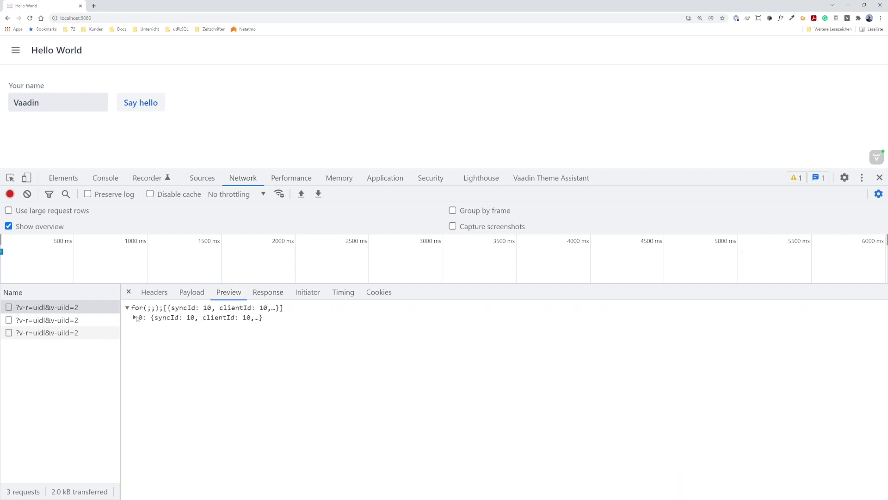
pyautogui.click(135, 316)
pyautogui.click(148, 328)
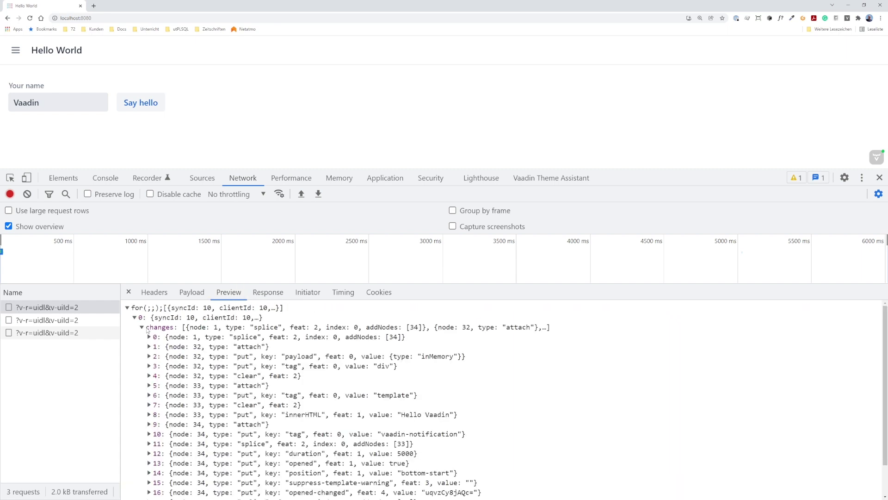
pyautogui.scroll(-2, 214, 373)
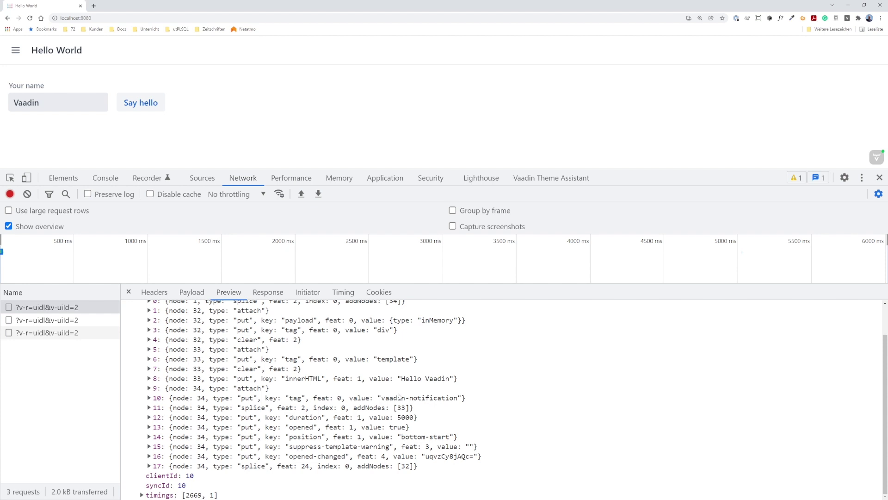
pyautogui.click(412, 399)
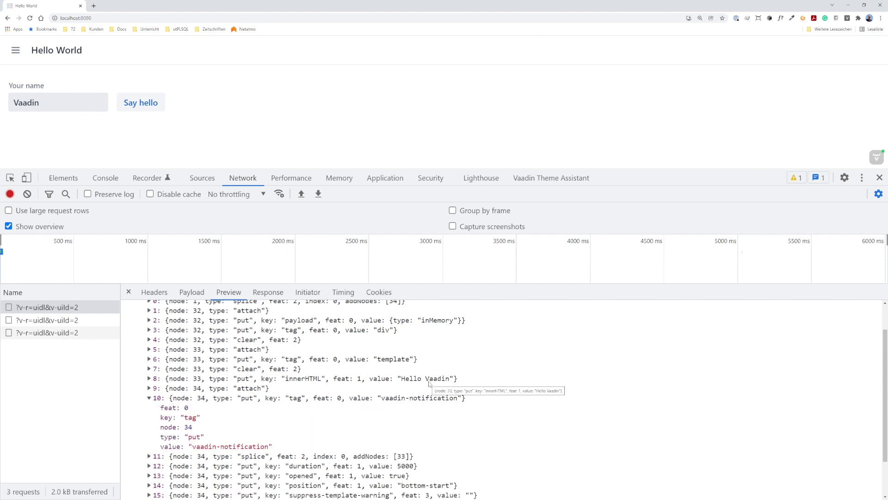
pyautogui.scroll(2, 429, 383)
pyautogui.scroll(-1, 429, 384)
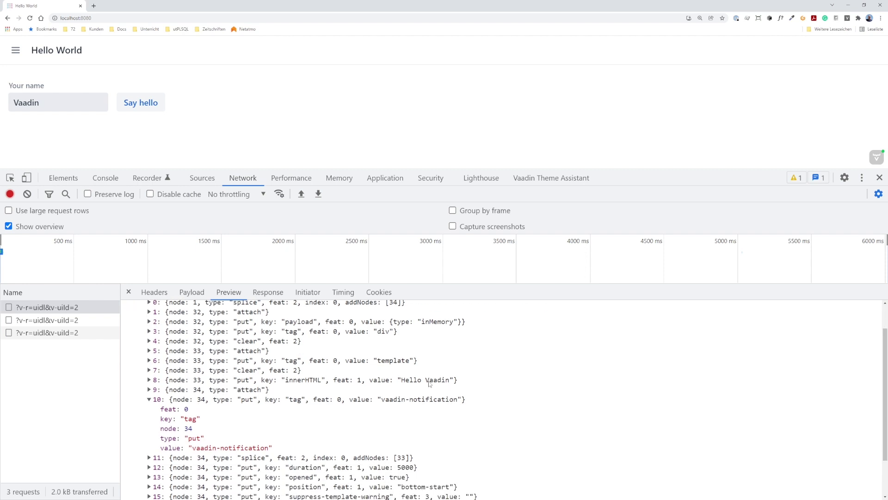
pyautogui.scroll(1, 429, 383)
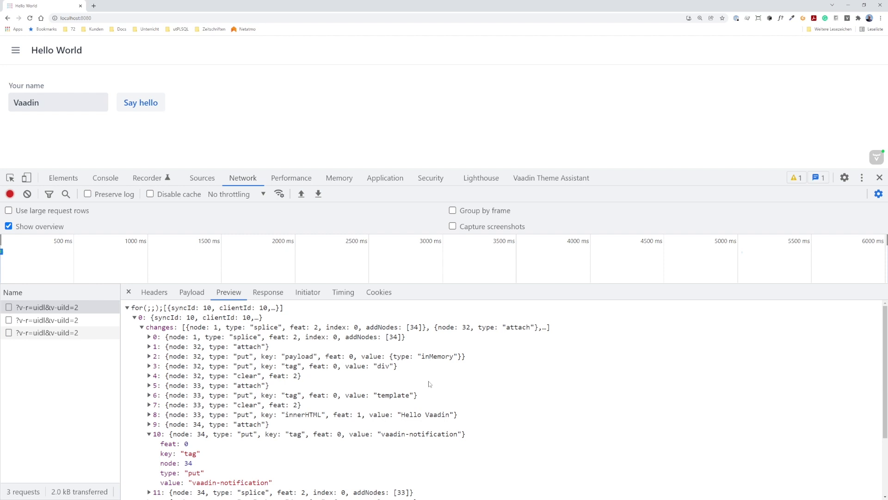
pyautogui.scroll(-2, 429, 383)
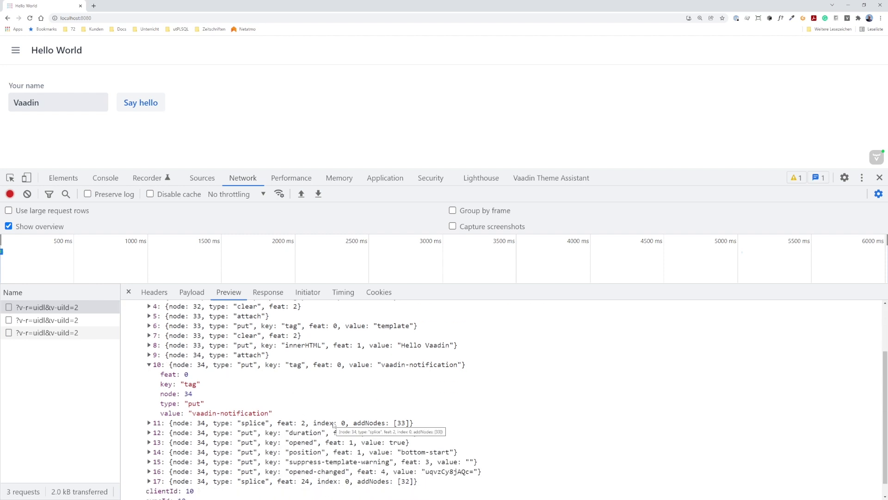
# - Close DevTools and press Say hello again to show the Hello Vaadin notification
pyautogui.click(880, 178)
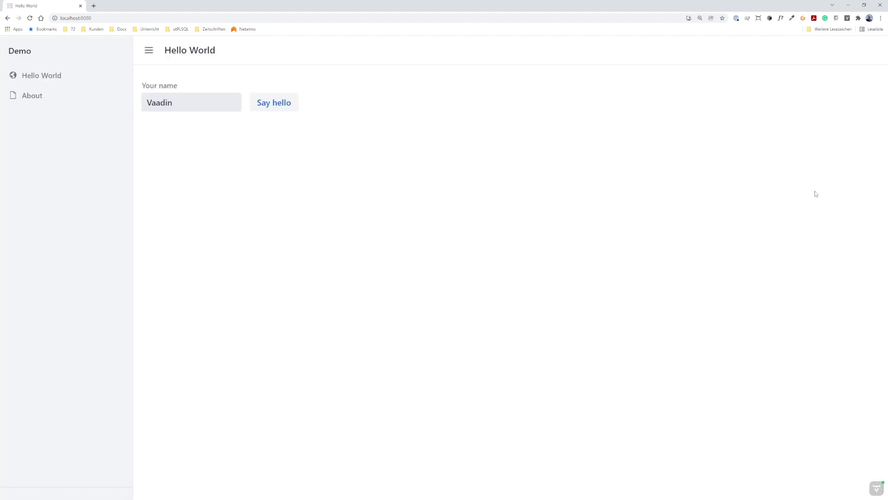
pyautogui.click(281, 106)
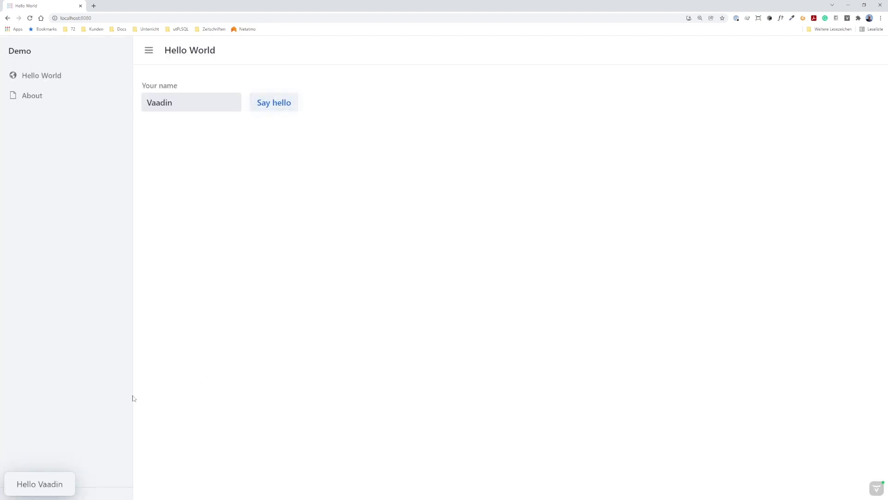